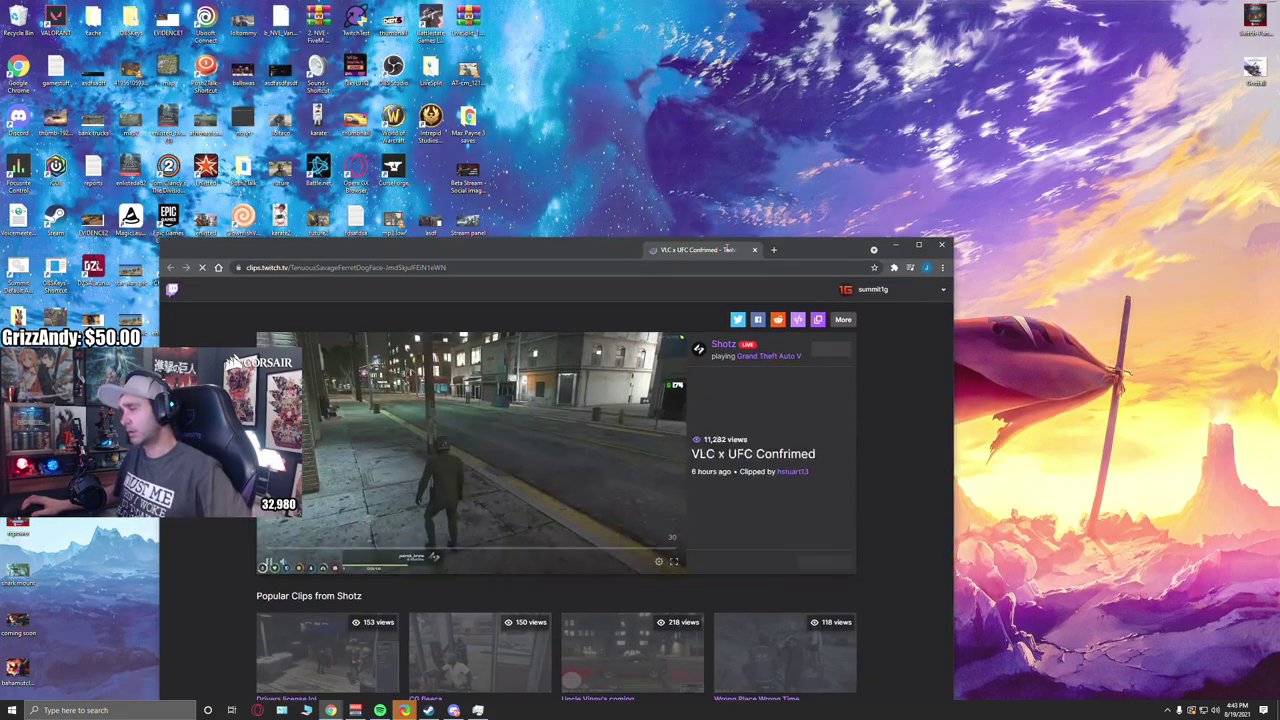
Step: Move the 'VLC x UFC Confirmed' Twitch clip window toward the screen centre
{"action": "left_click_drag", "start_coordinate": [540, 12], "coordinate": [580, 160]}
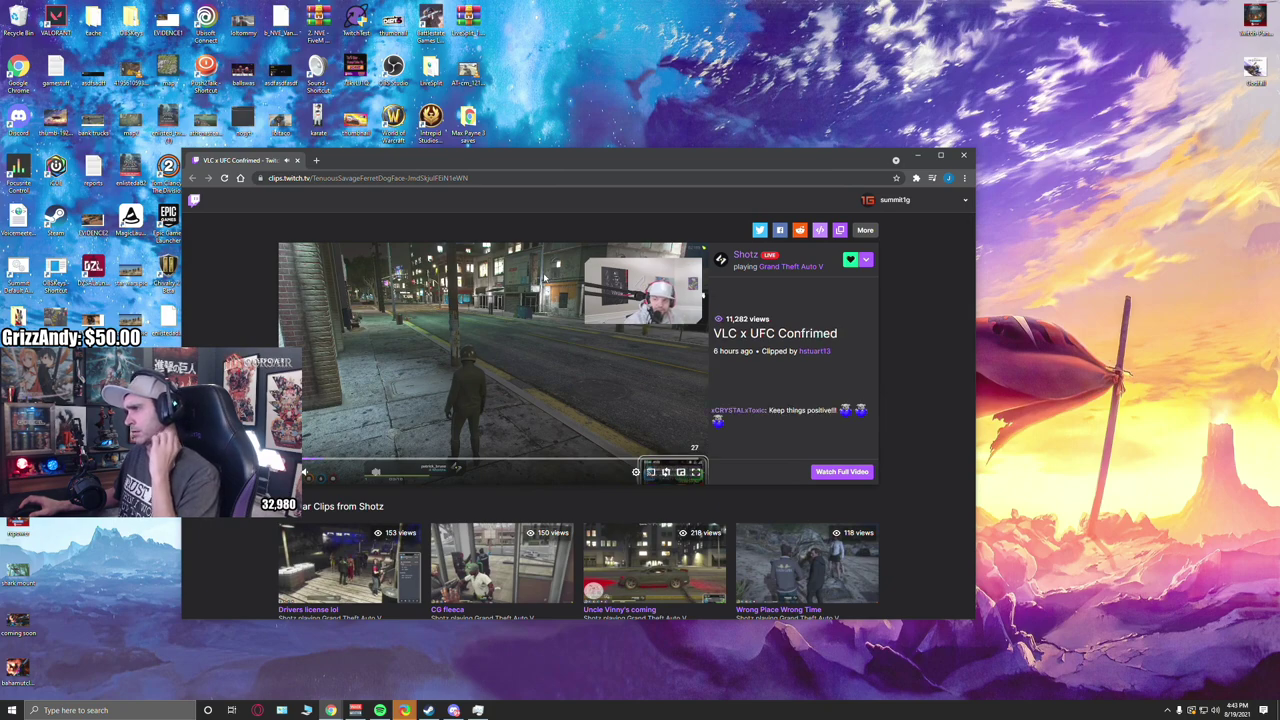
{"action": "mouse_move", "coordinate": [337, 476]}
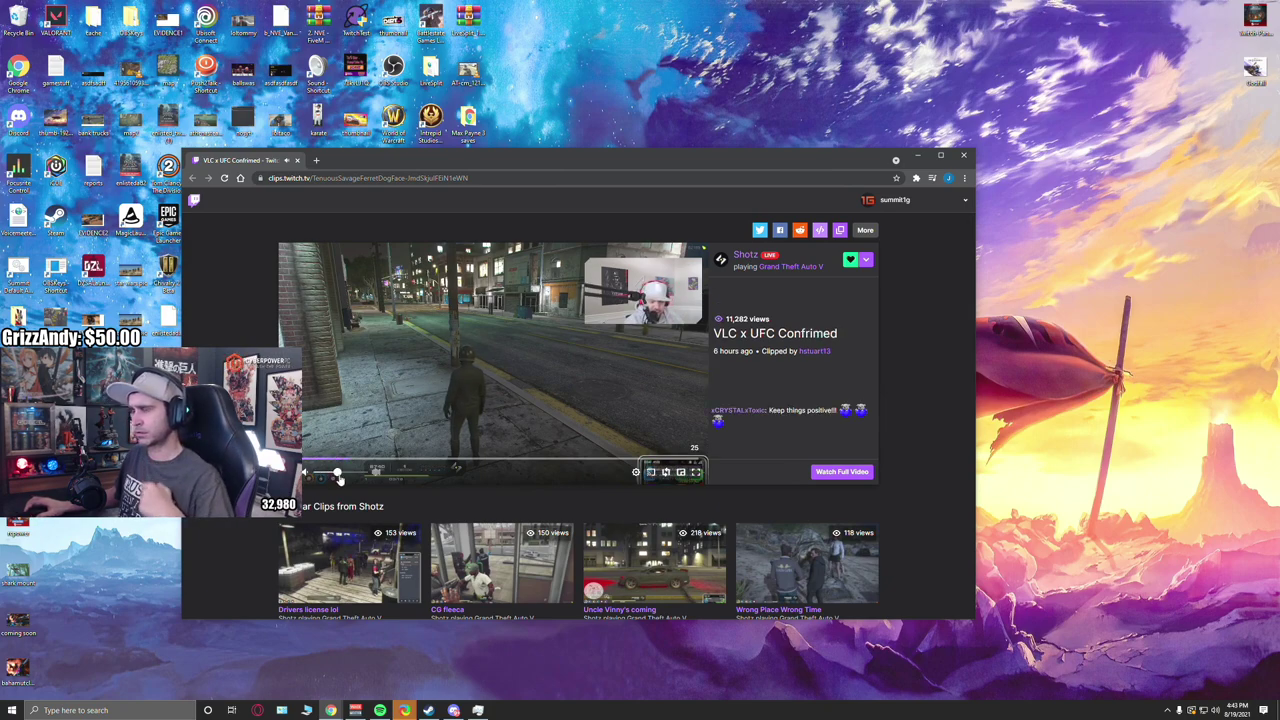
Step: Raise the clip volume, shift the window up-right, and dismiss the Watch Shotz Live popup
{"action": "left_click_drag", "start_coordinate": [338, 472], "coordinate": [350, 472]}
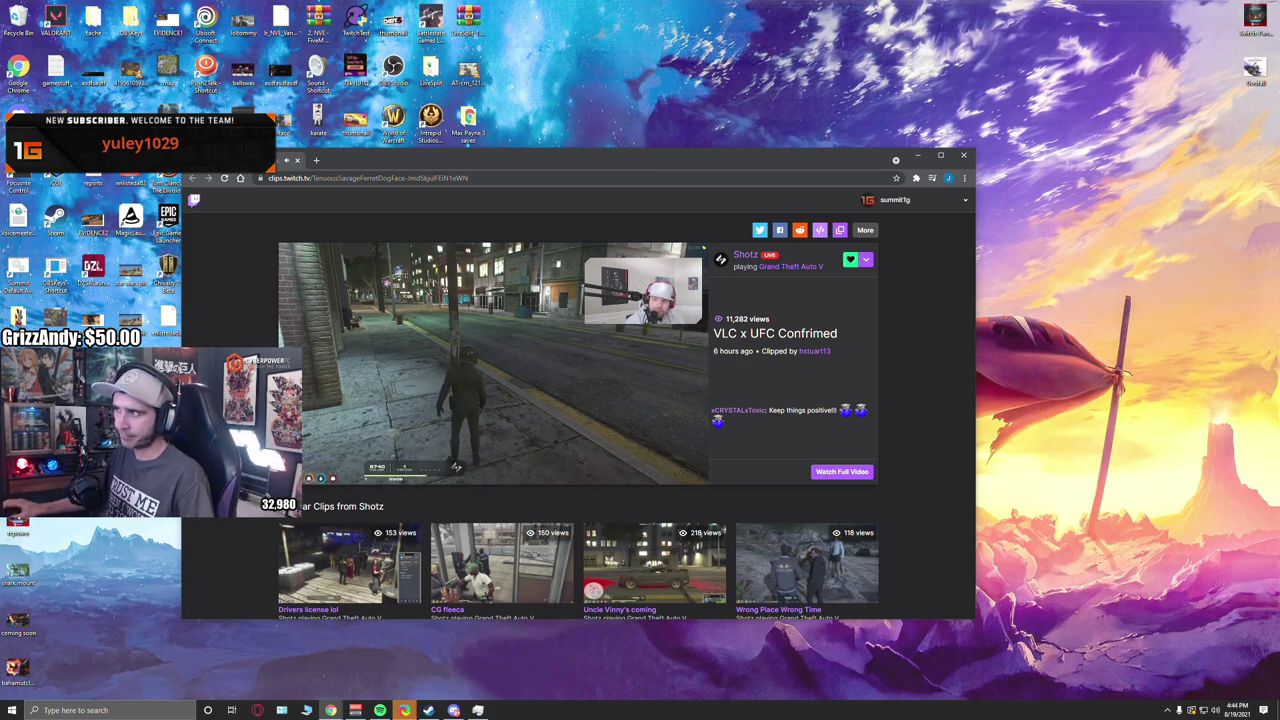
{"action": "left_click_drag", "start_coordinate": [650, 165], "coordinate": [699, 141]}
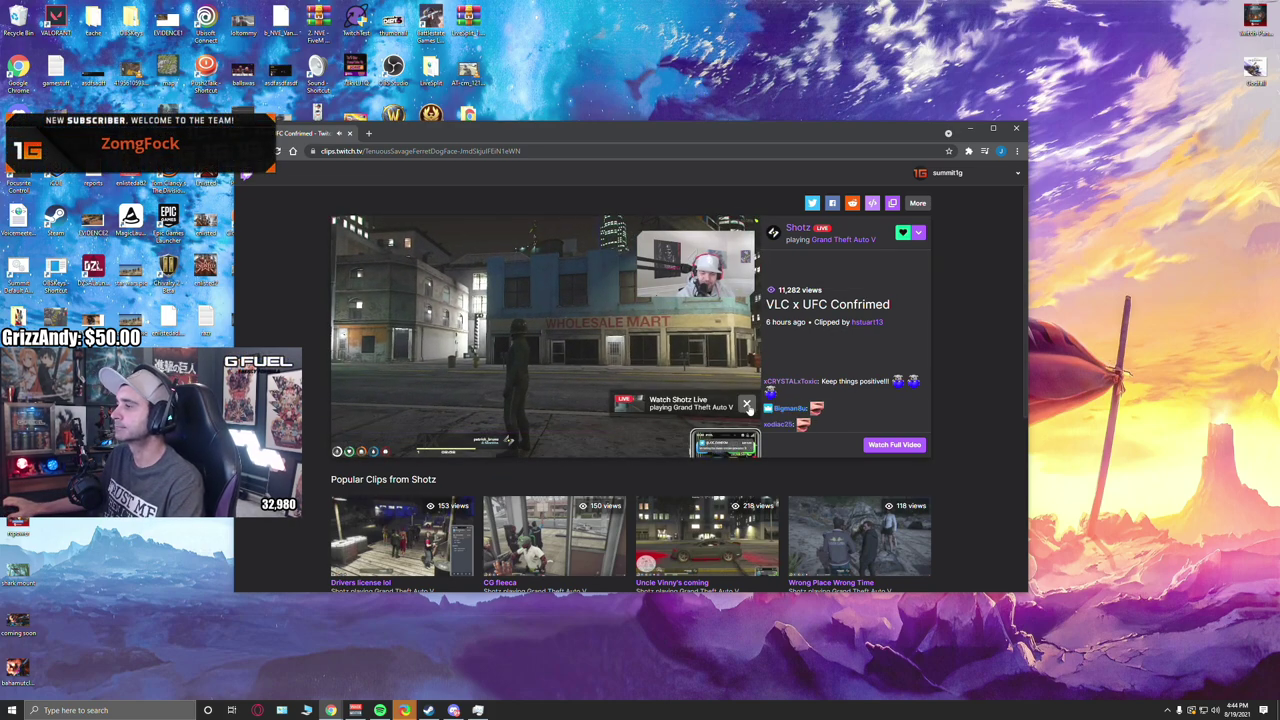
{"action": "left_click", "coordinate": [746, 405]}
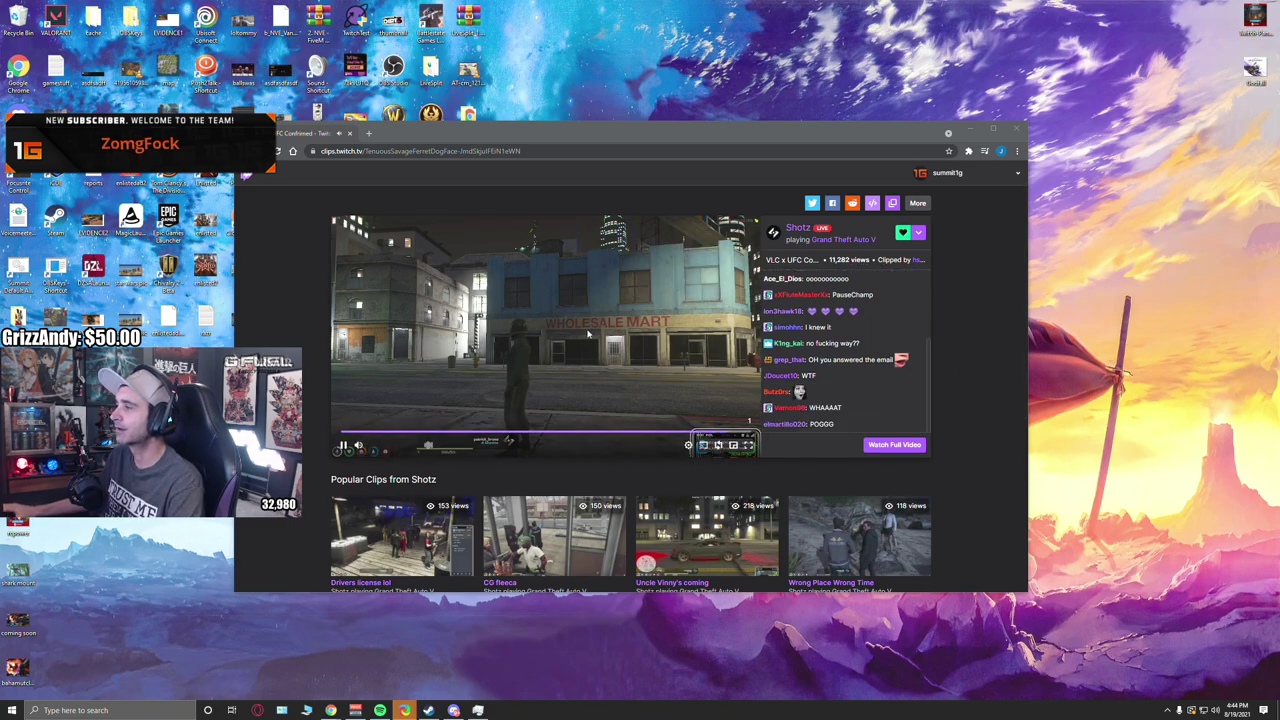
{"action": "mouse_move", "coordinate": [545, 330]}
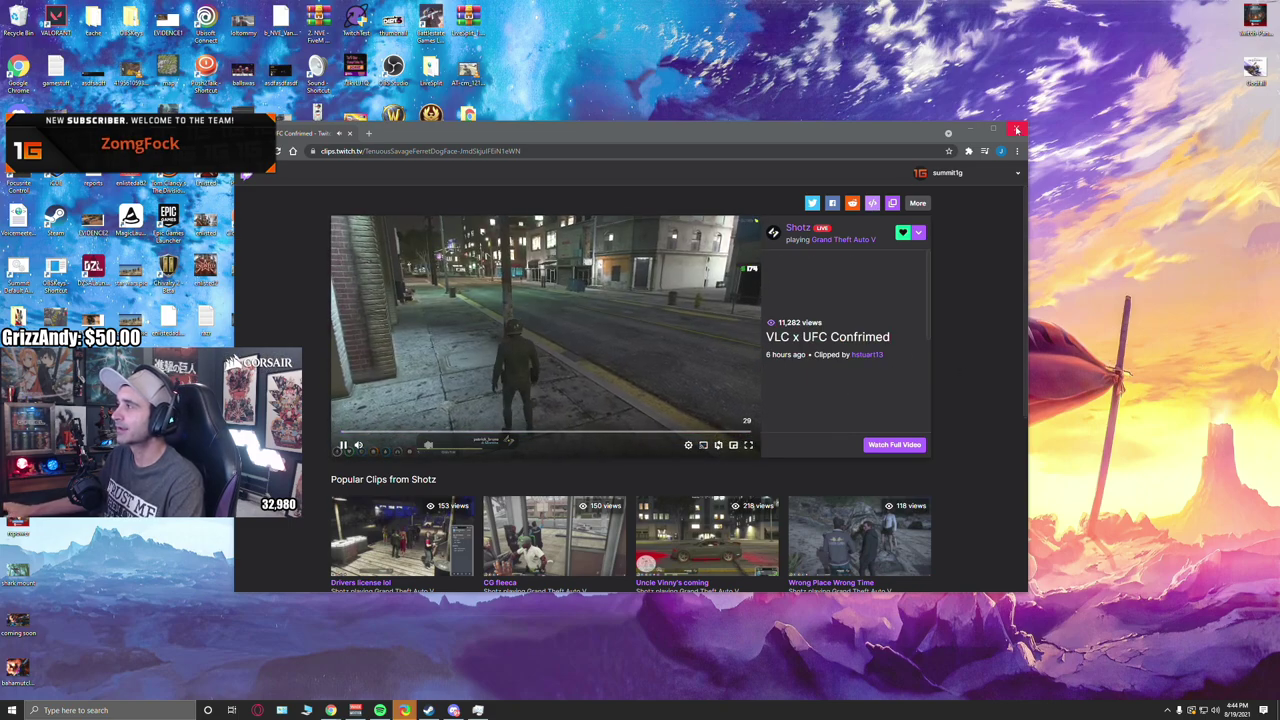
Step: Close the browser window showing the first VLC x UFC clip
{"action": "left_click", "coordinate": [1017, 131]}
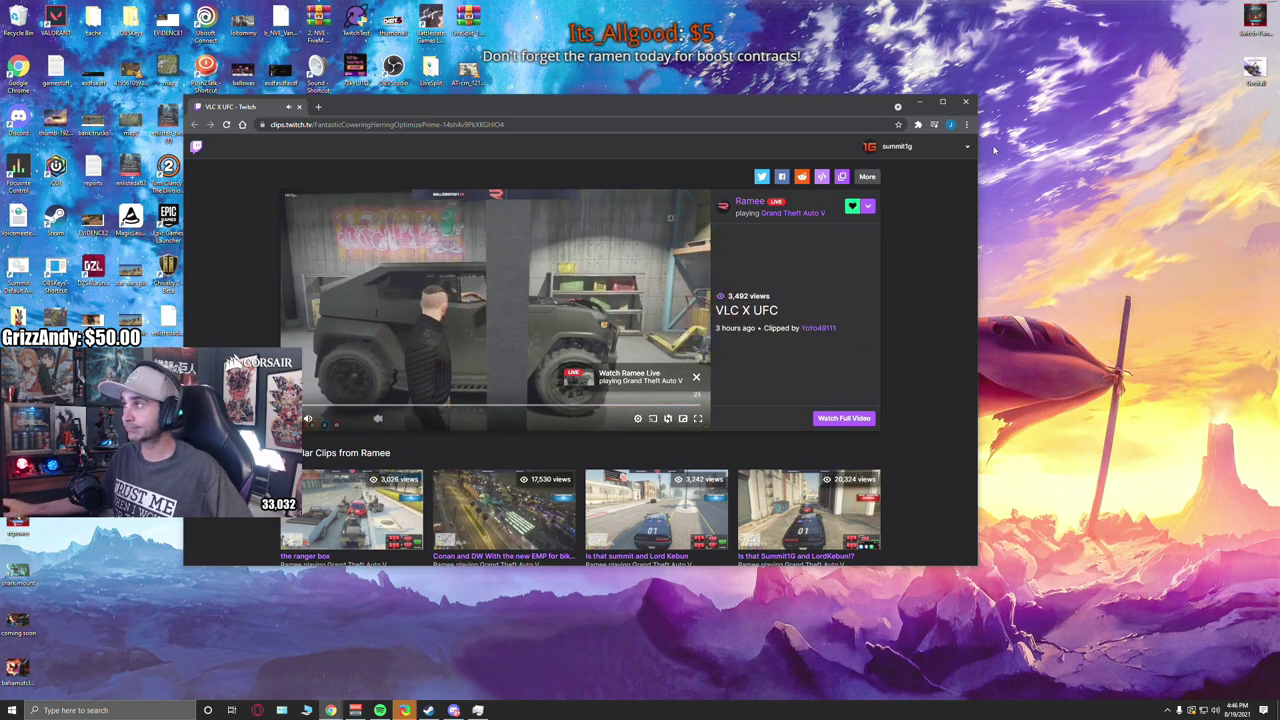
Step: Close the Chrome clip window and drag across empty desktop space
{"action": "left_click", "coordinate": [965, 103]}
{"action": "left_click_drag", "start_coordinate": [490, 500], "coordinate": [808, 582]}
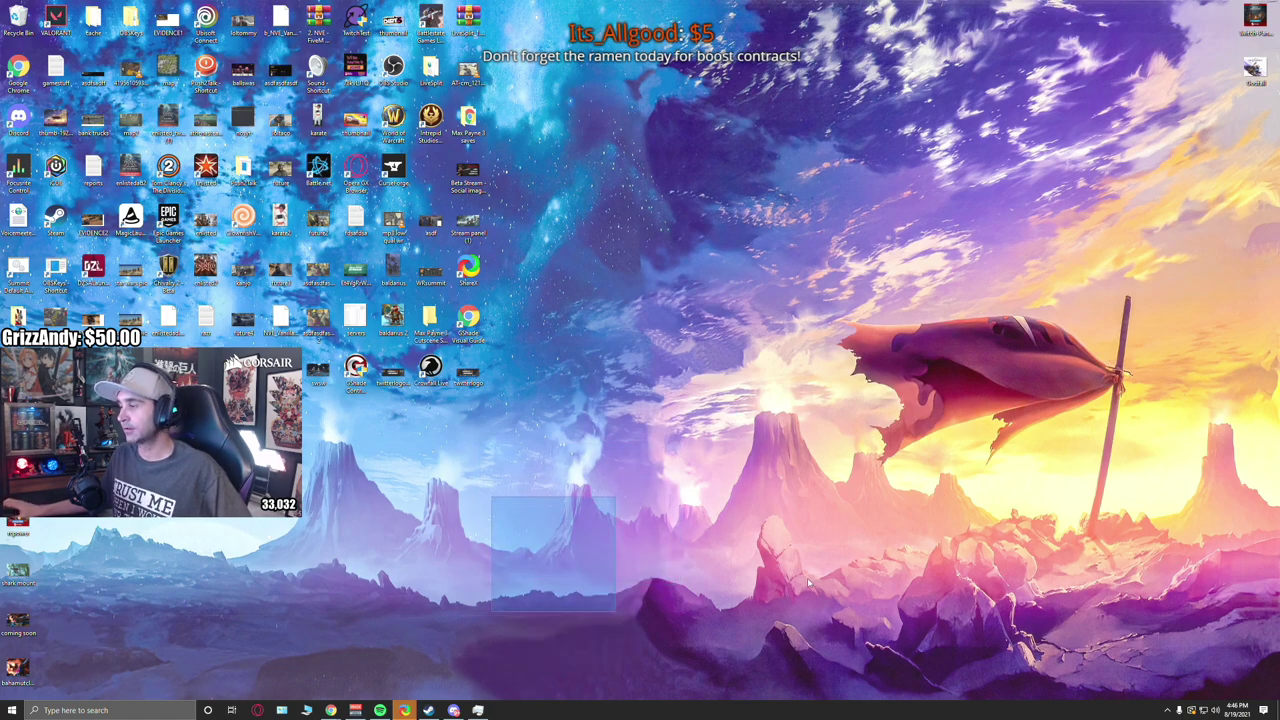
{"action": "left_click_drag", "start_coordinate": [692, 496], "coordinate": [1068, 570]}
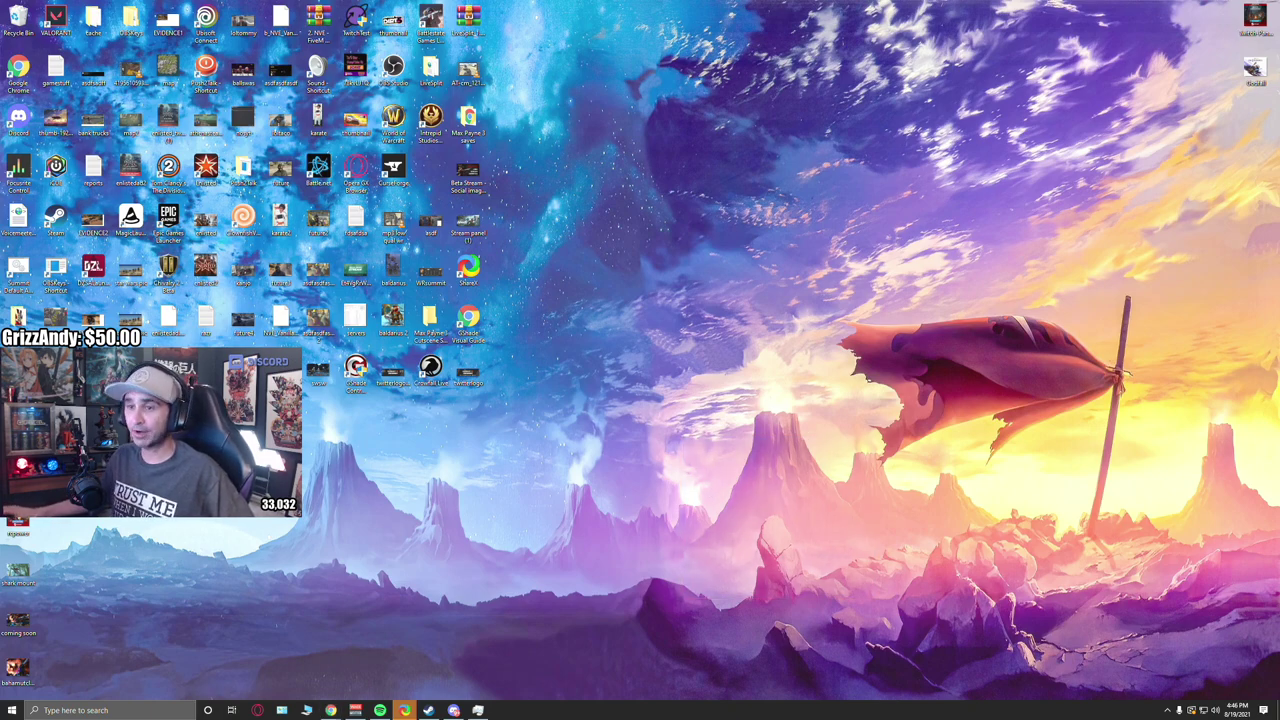
{"action": "left_click_drag", "start_coordinate": [384, 542], "coordinate": [275, 646]}
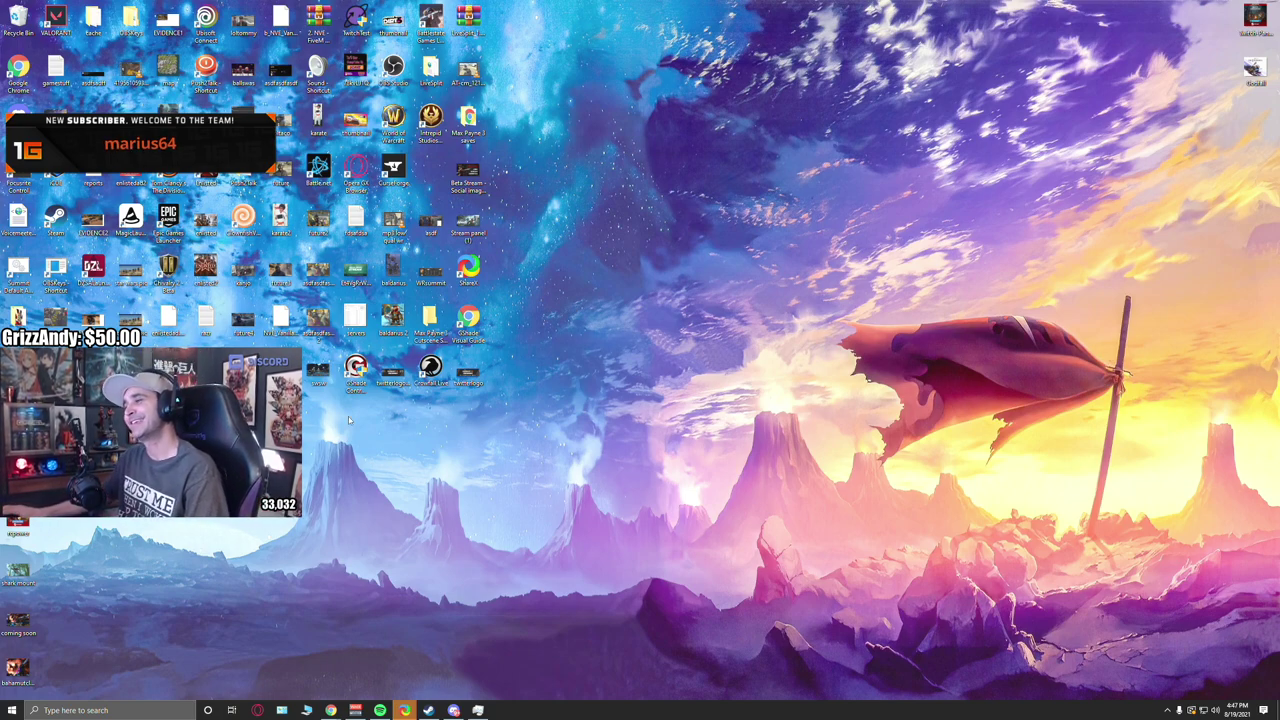
{"action": "left_click_drag", "start_coordinate": [303, 404], "coordinate": [490, 350]}
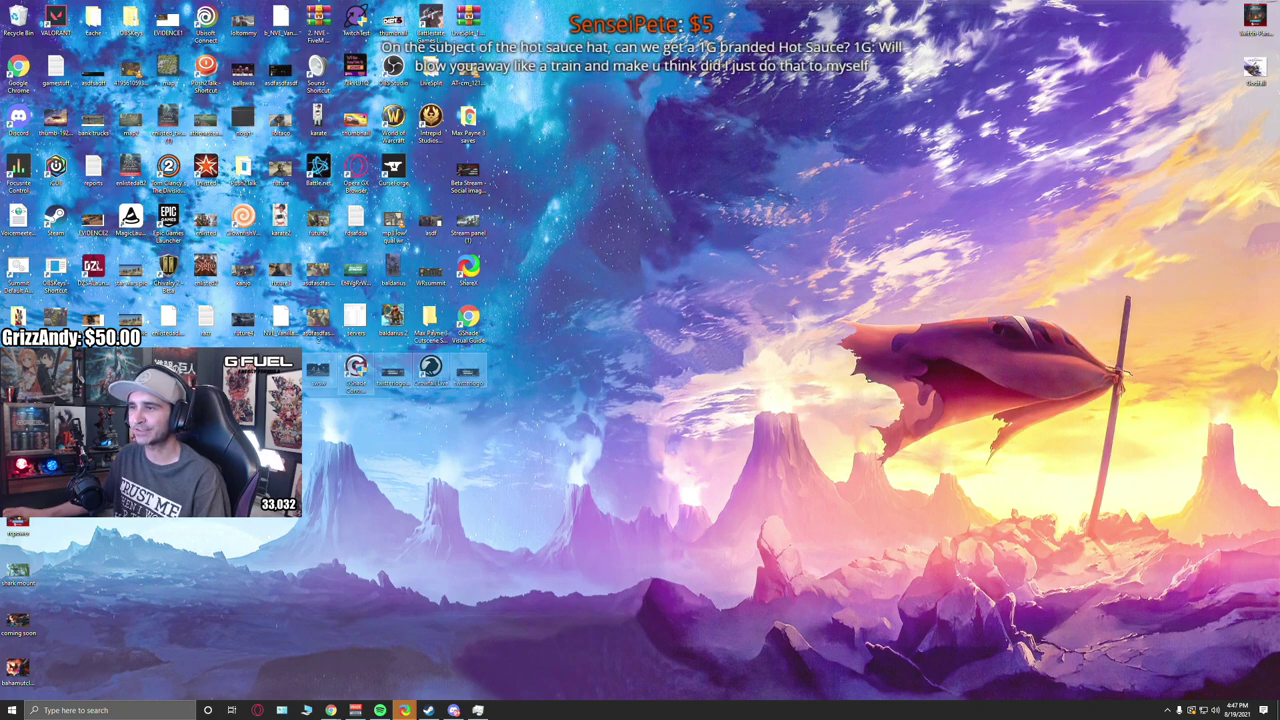
Step: Clear the desktop icon selection before FiveM comes up
{"action": "left_click", "coordinate": [495, 420]}
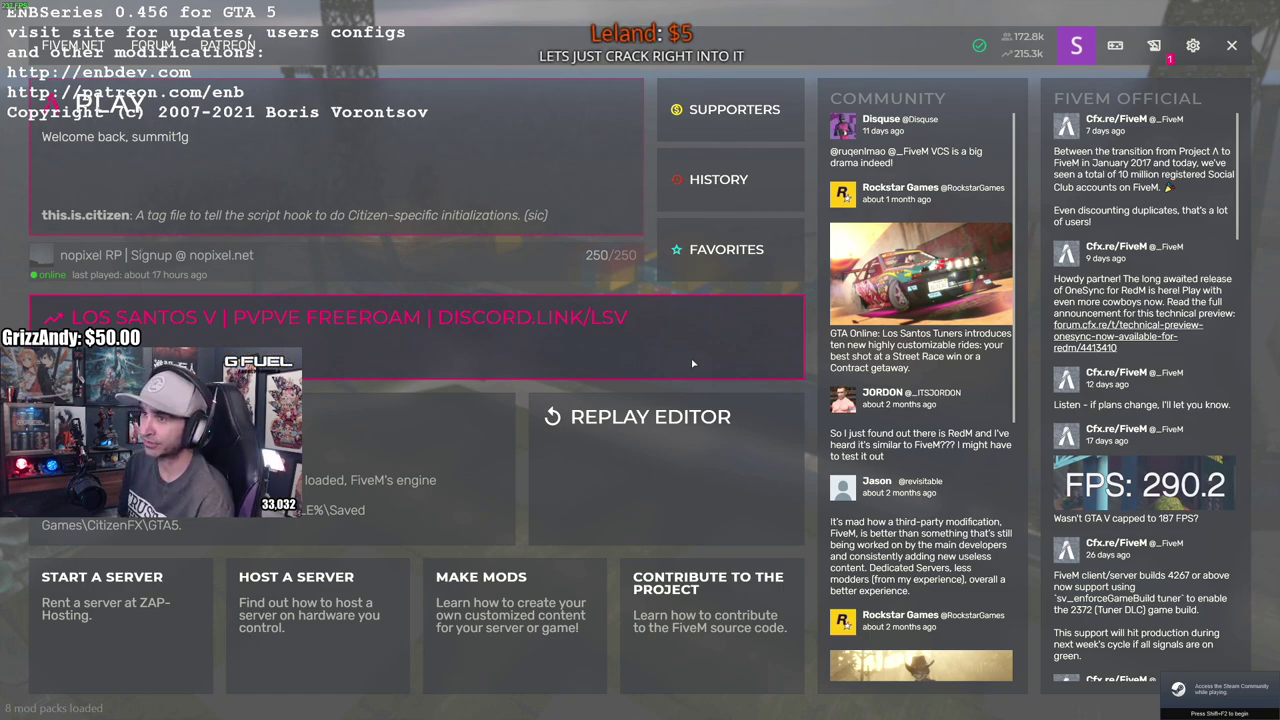
Step: Start connecting to the featured LOS SANTOS V game server
{"action": "left_click", "coordinate": [693, 363]}
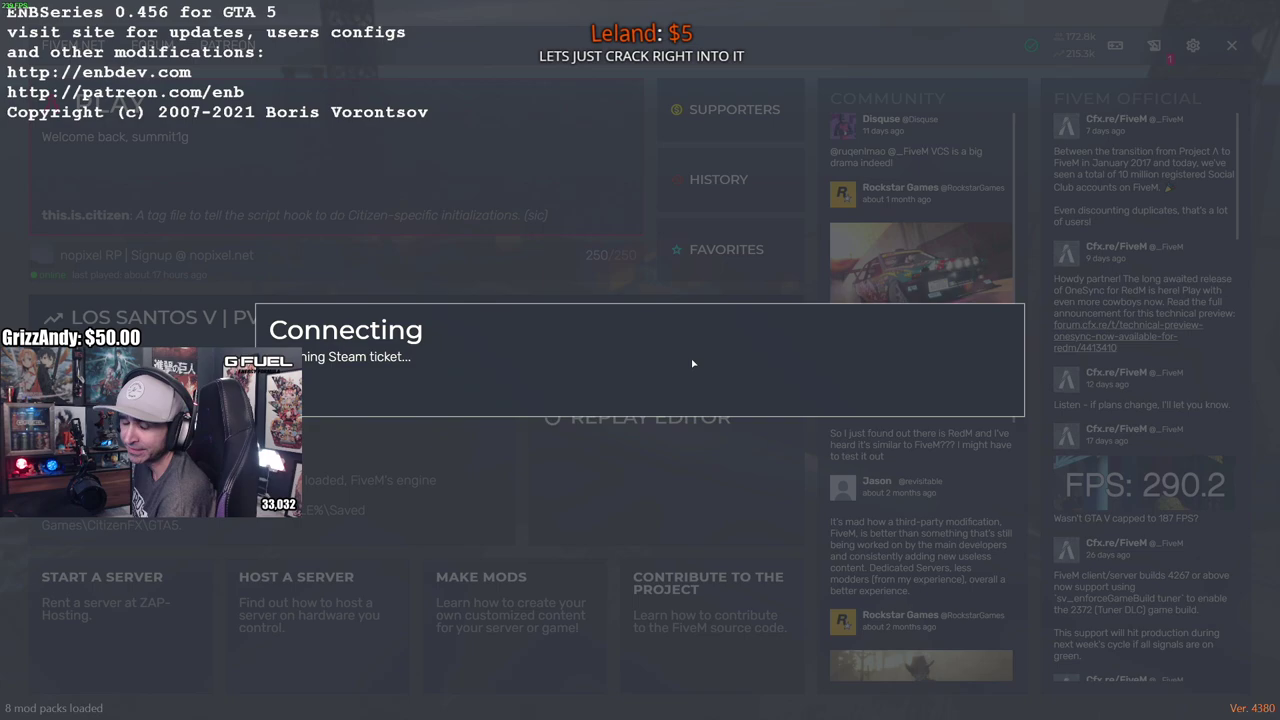